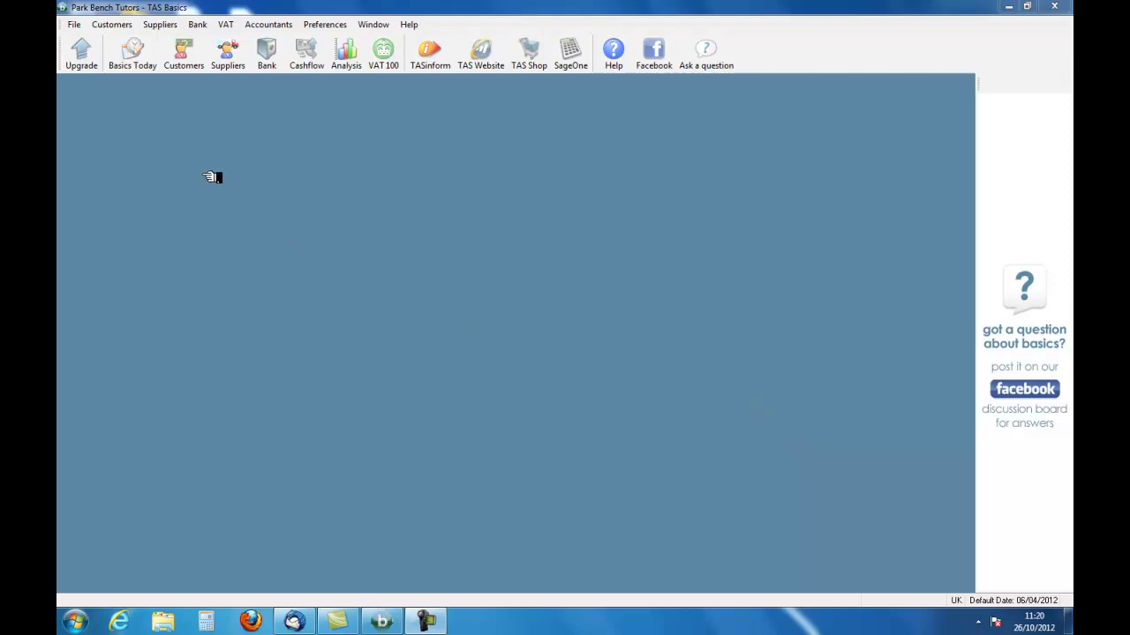
Browse the Customers menu and close it without choosing an option
left_click(122, 27)
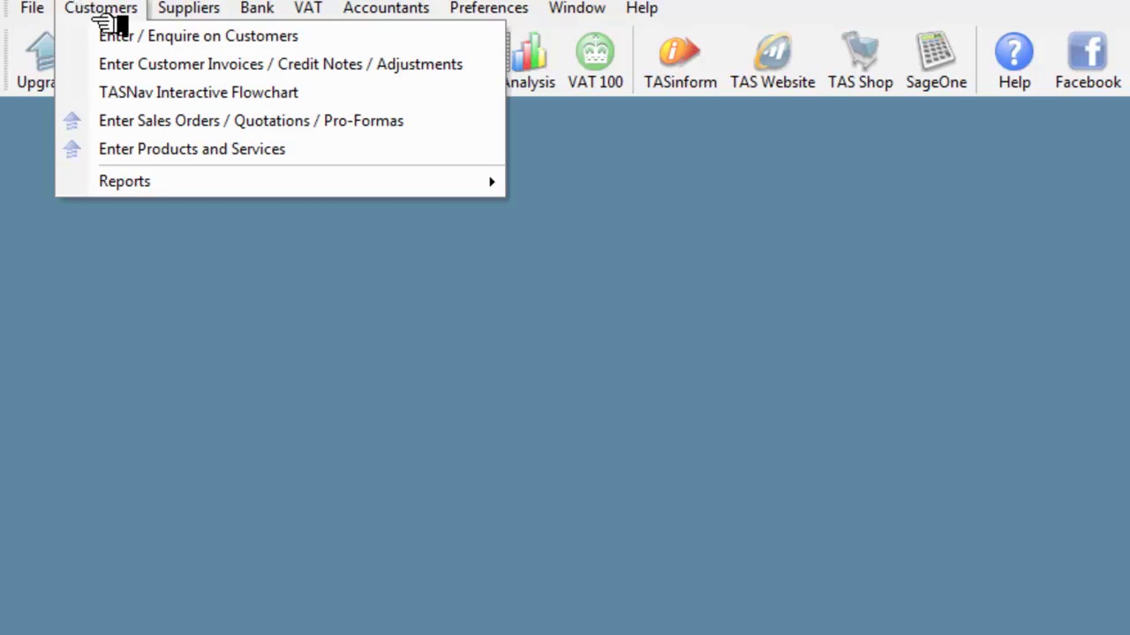
left_click(161, 214)
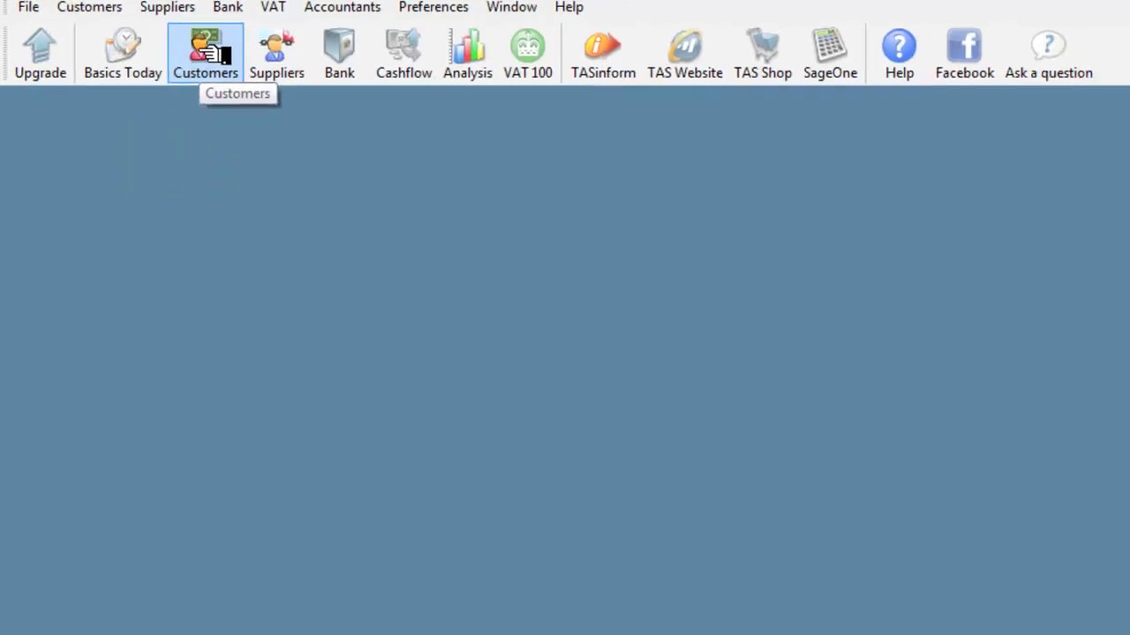
Open the Customers interactive flowchart and move its window up and left
left_click(162, 41)
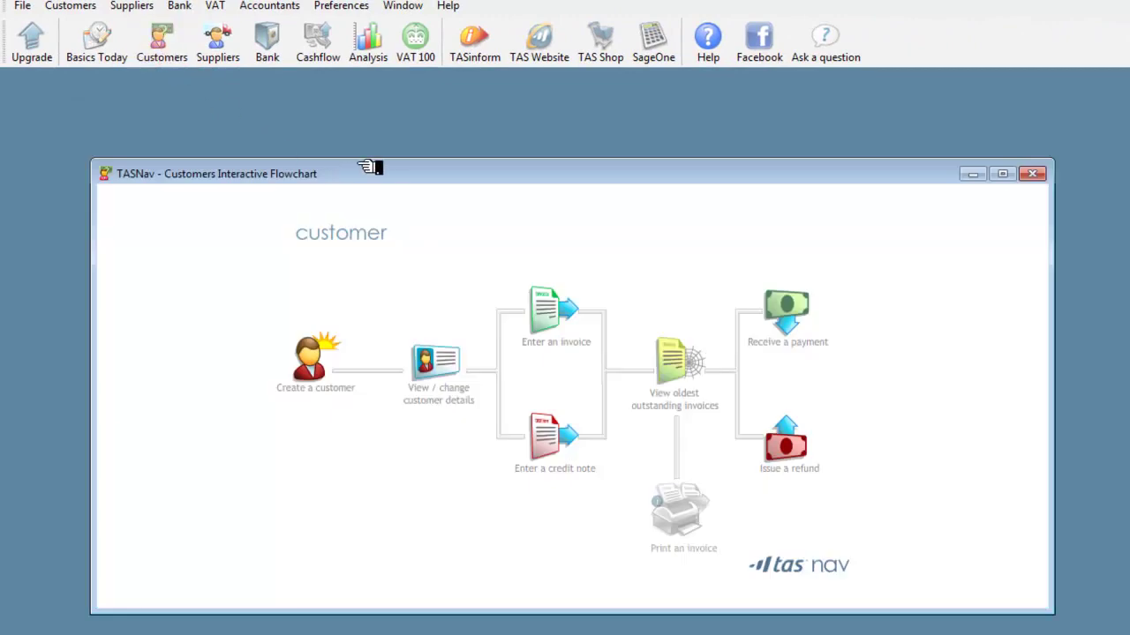
left_click_drag(361, 173, 273, 98)
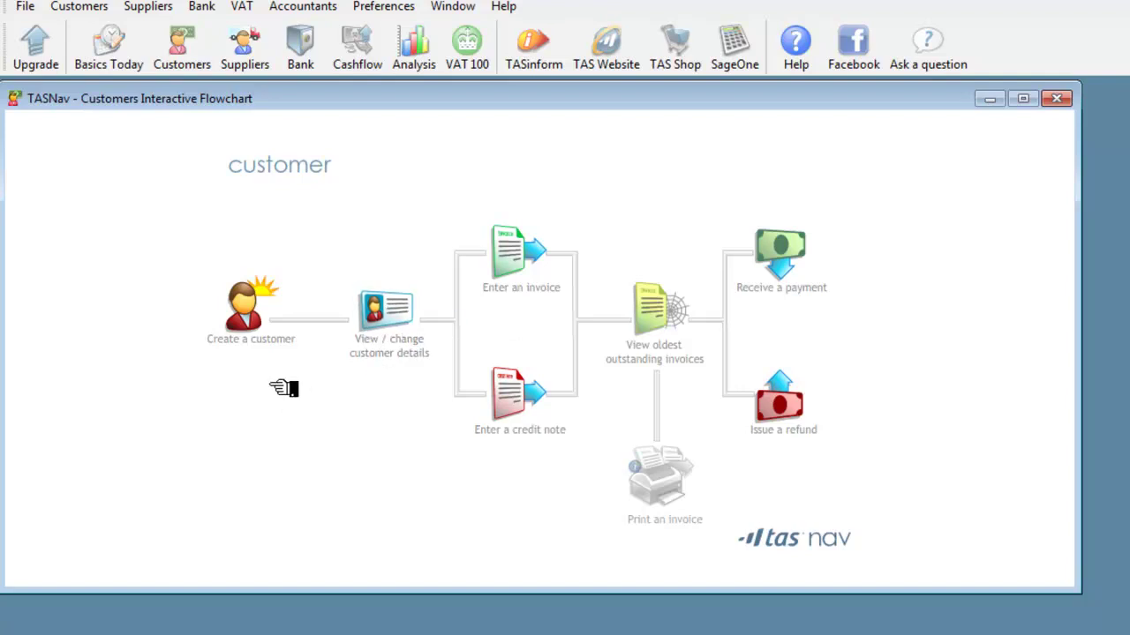
Launch the New Customer Wizard, move it up-left and advance past the welcome page
left_click(250, 316)
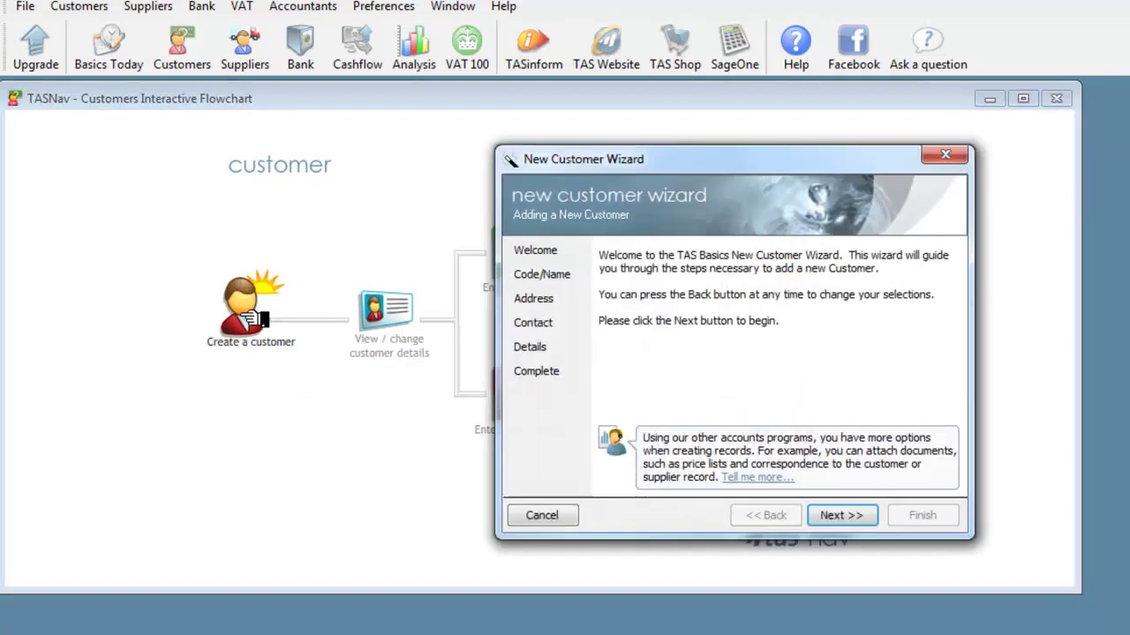
left_click_drag(676, 162, 245, 108)
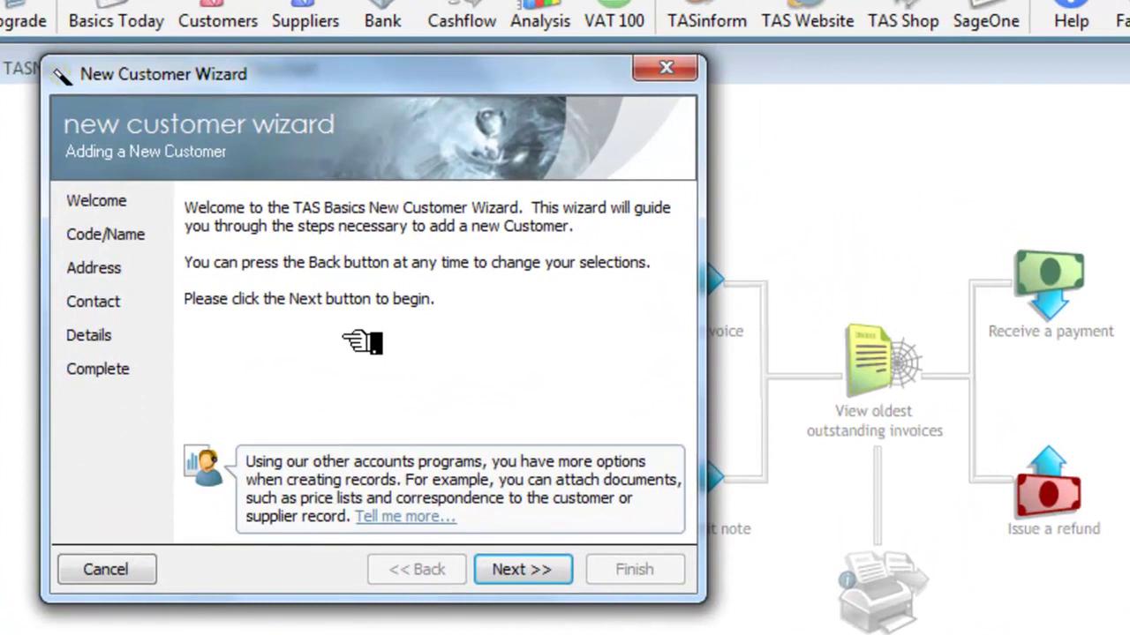
left_click(521, 570)
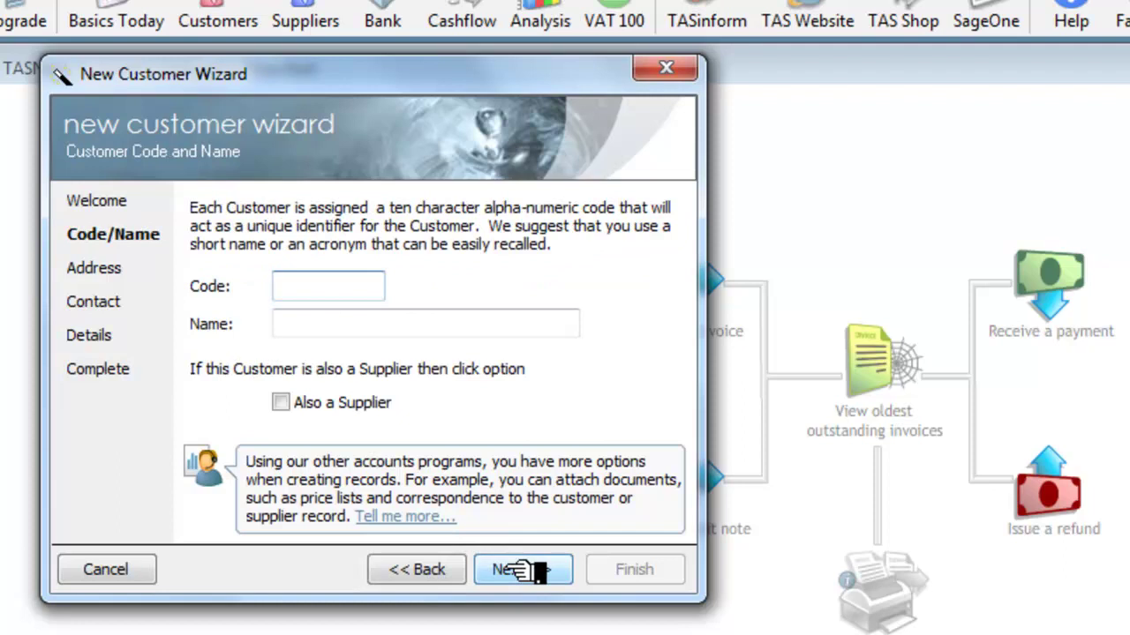
Enter customer code TAYL001 and name Taylor Limited
type("TAYL00")
type("1")
left_click(301, 328)
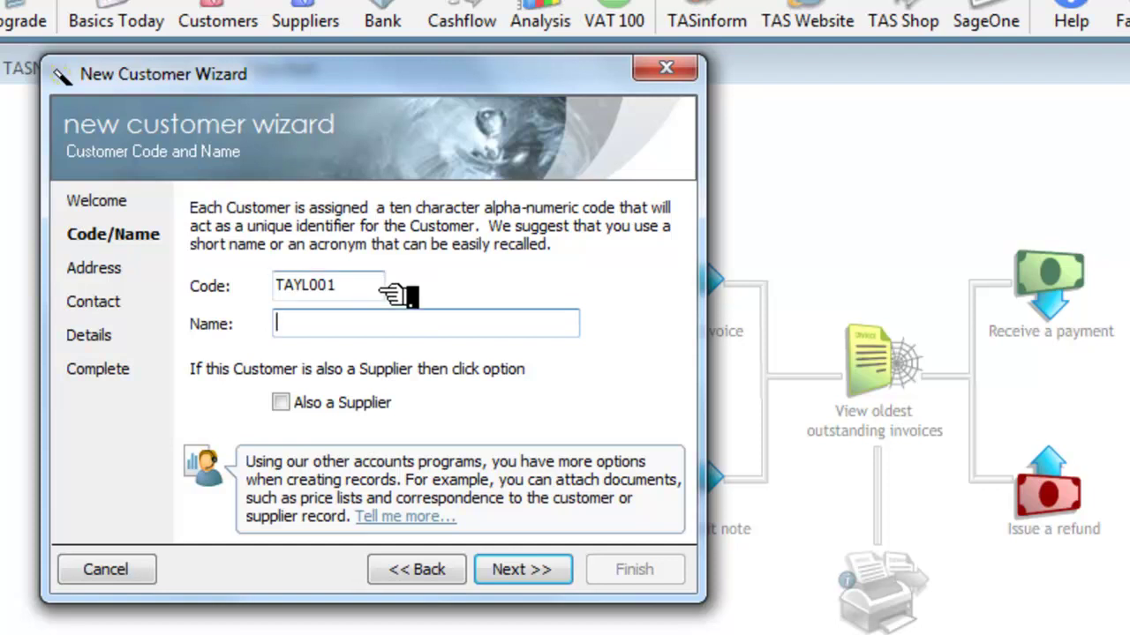
type("Taylor Limited")
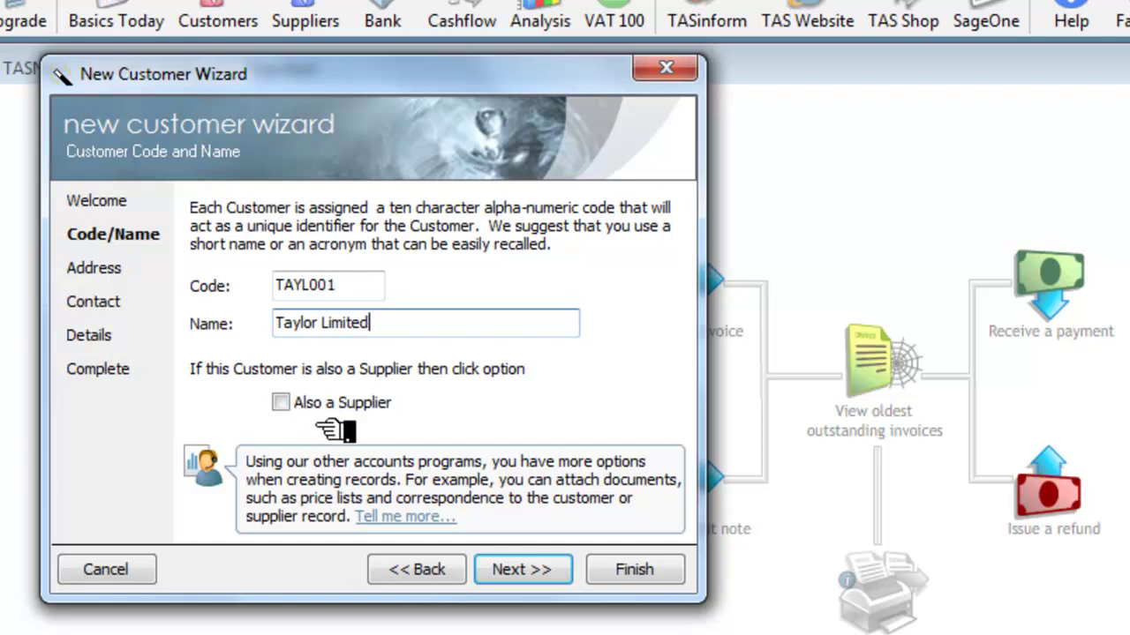
left_click(527, 574)
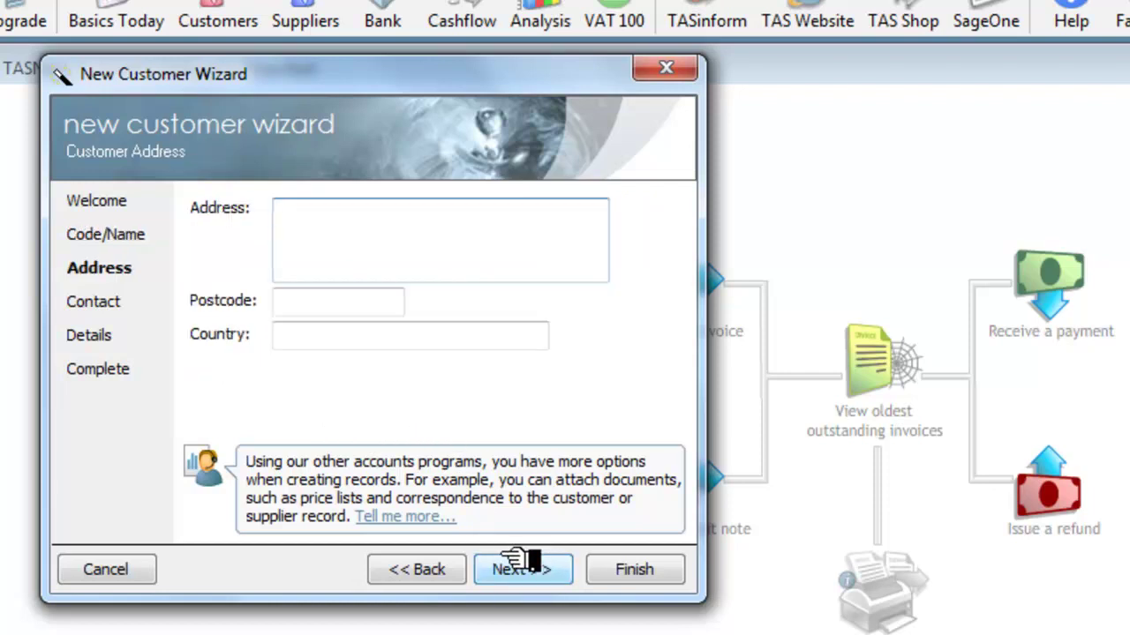
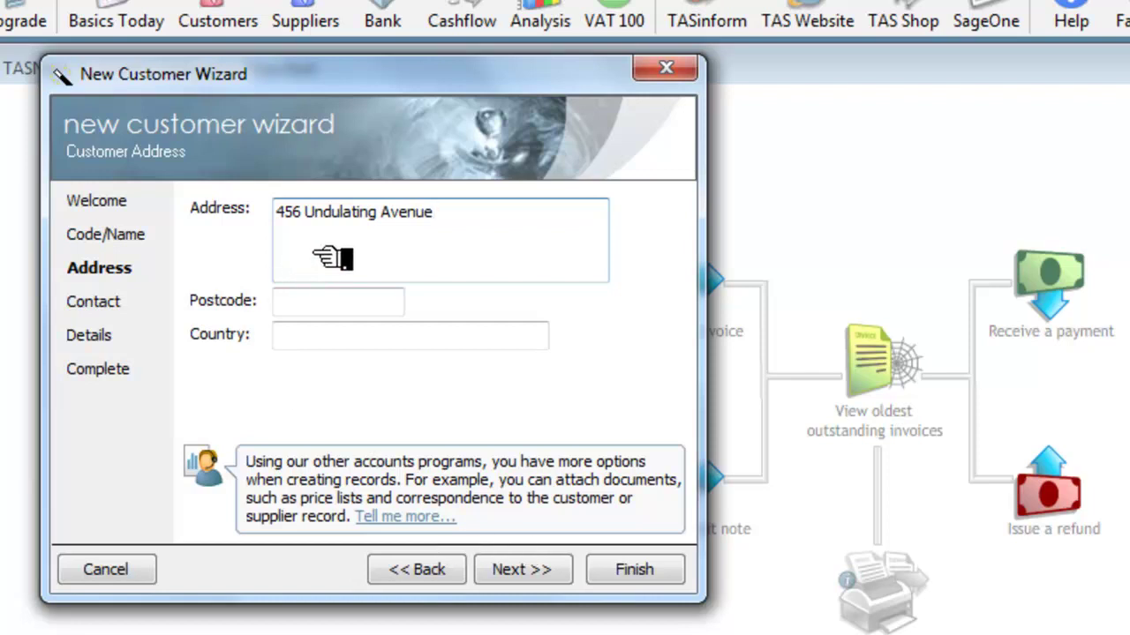
key("Return")
type("Blackby")
key("BackSpace")
type("urn")
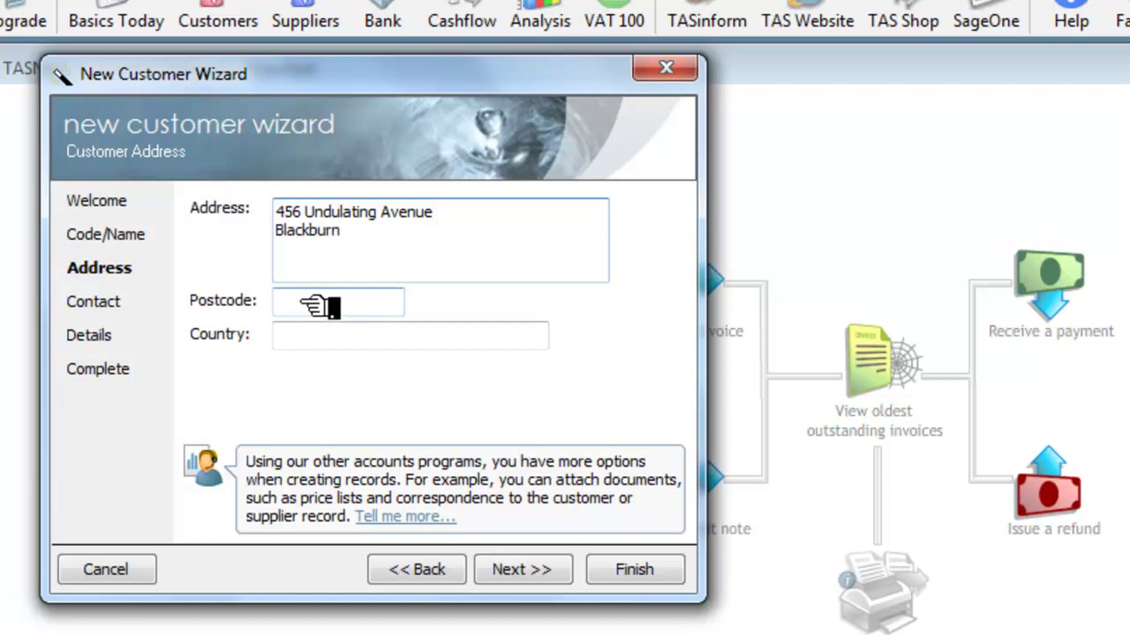
Set the postcode to RR33 45Y and the country to United Kingdom
left_click(303, 305)
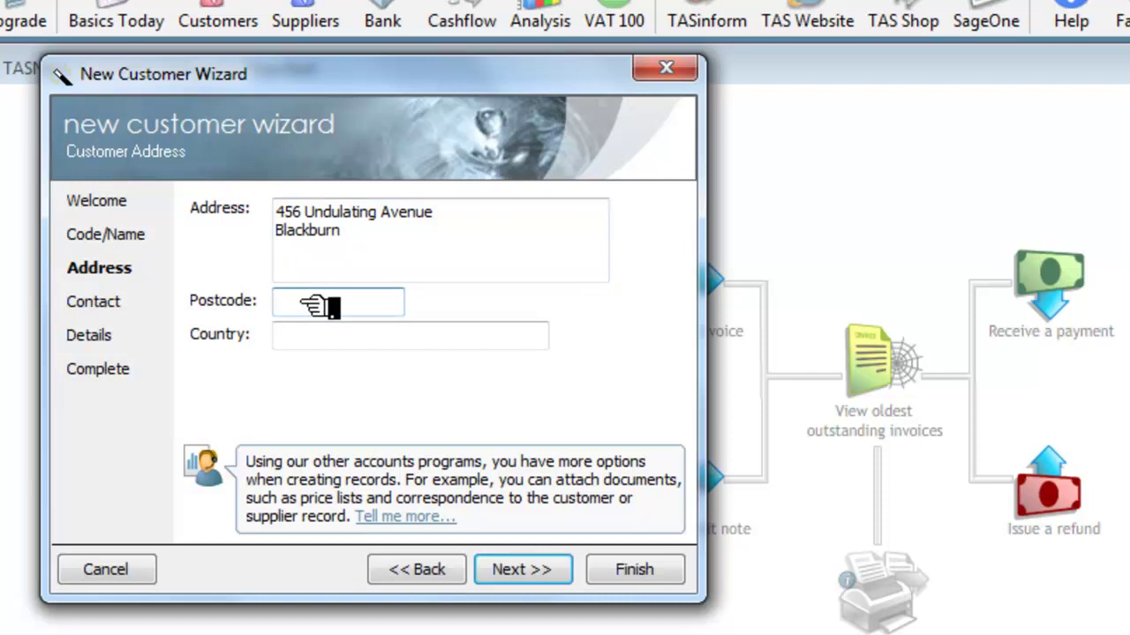
type("RR3")
type("3 45Y")
left_click(285, 336)
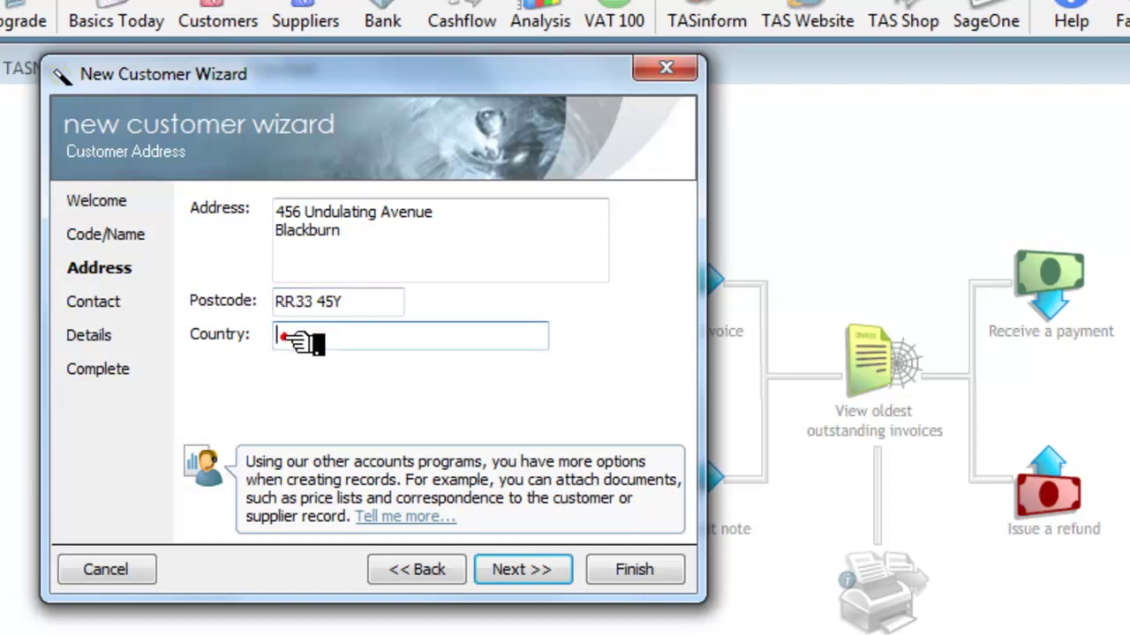
type("United")
type(" Kingdom")
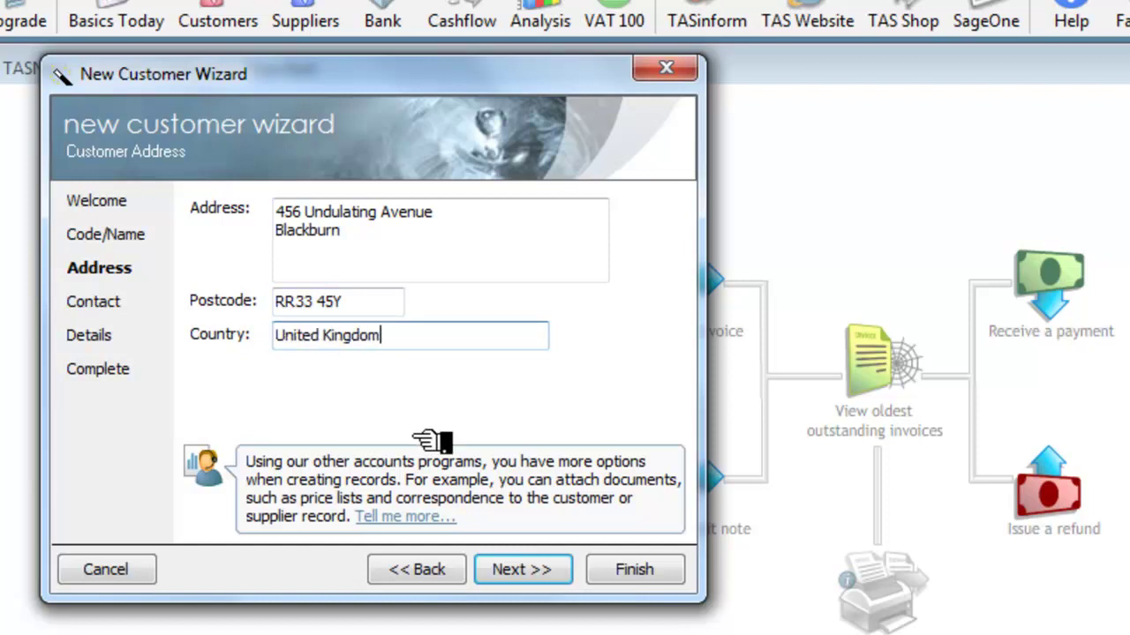
left_click(540, 570)
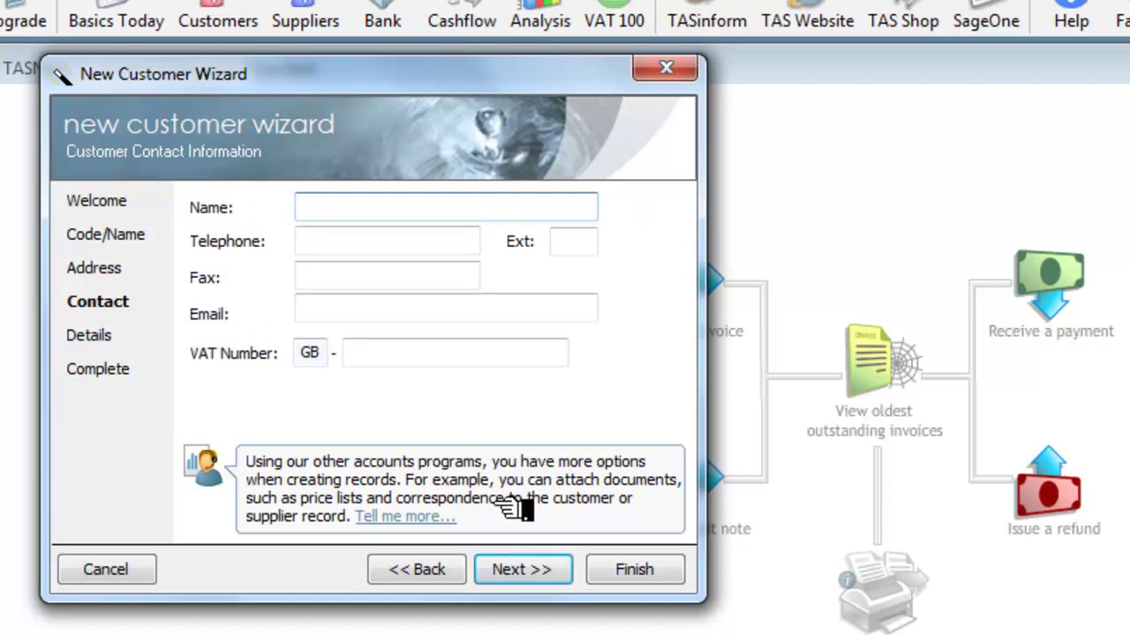
left_click(360, 249)
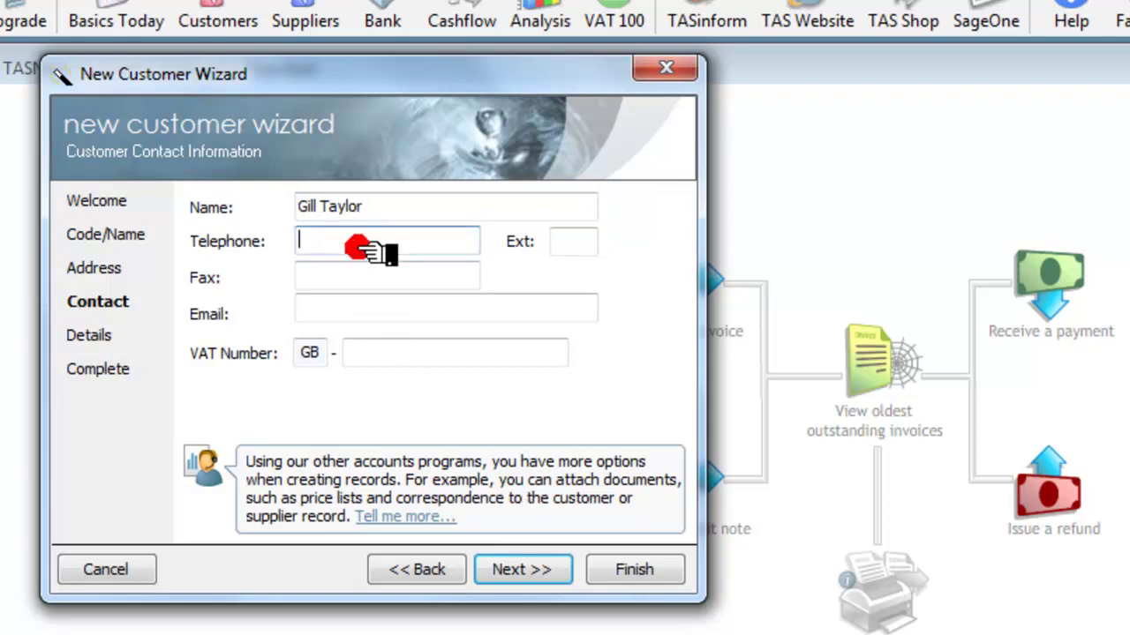
type("0990 ")
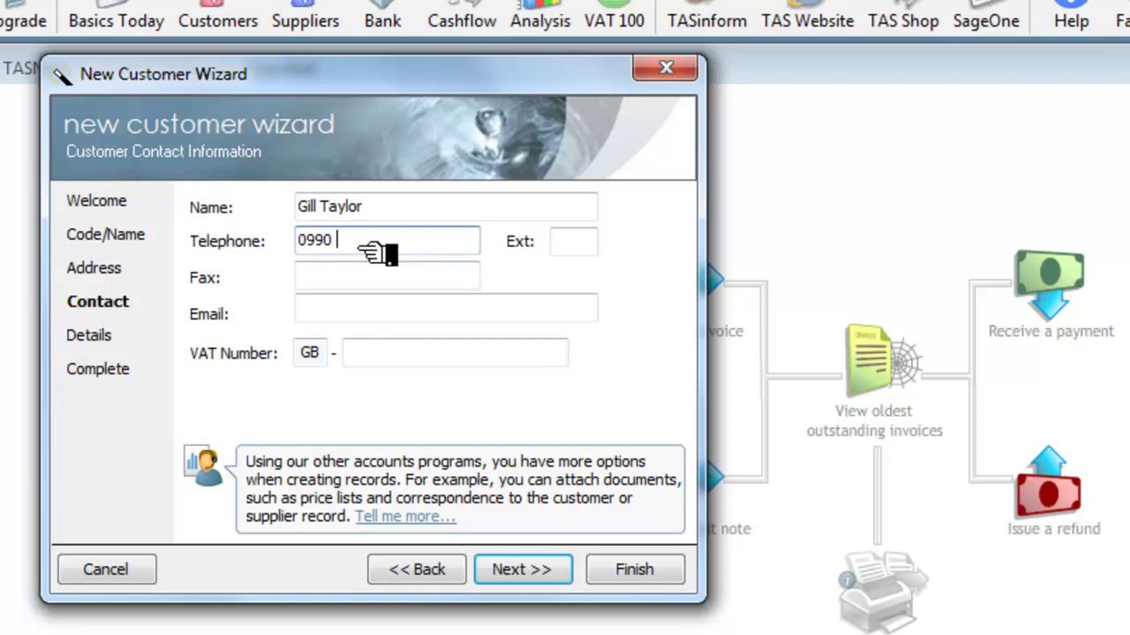
type("444444")
left_click(357, 323)
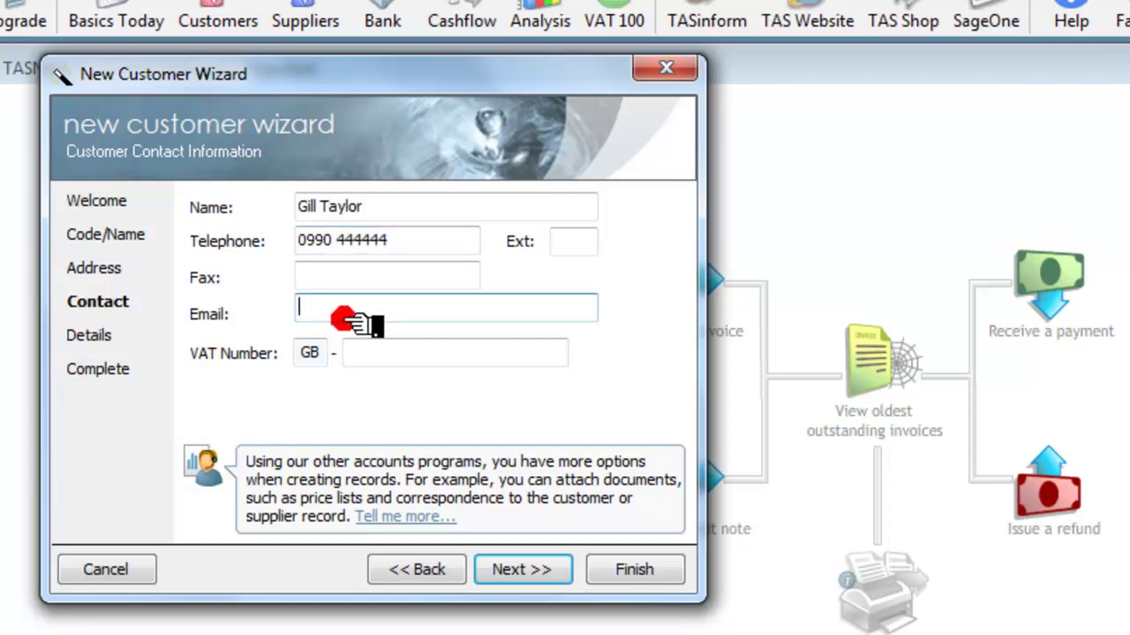
left_click(358, 356)
type("123123333")
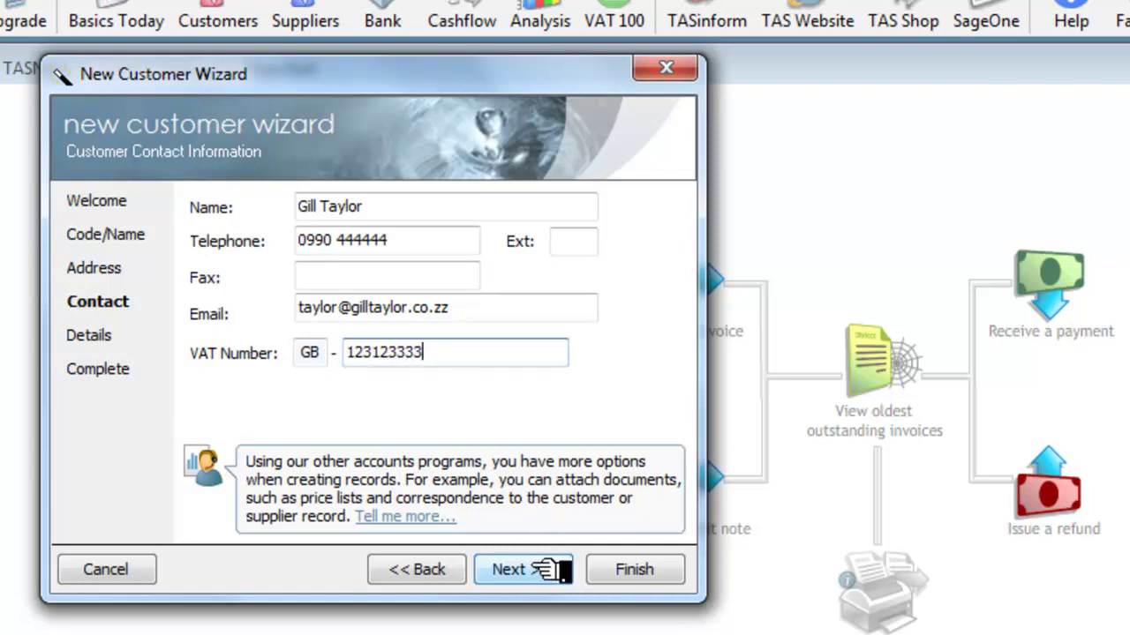
left_click(547, 572)
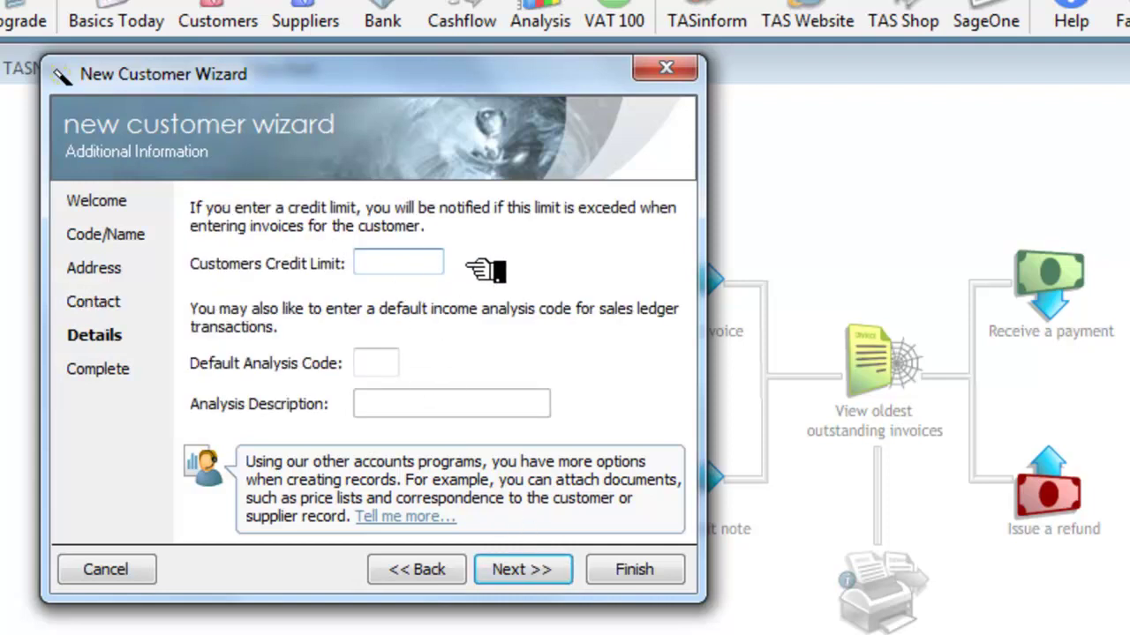
Set a 9000 credit limit with default analysis code 3200 Retail Sales
type("9000")
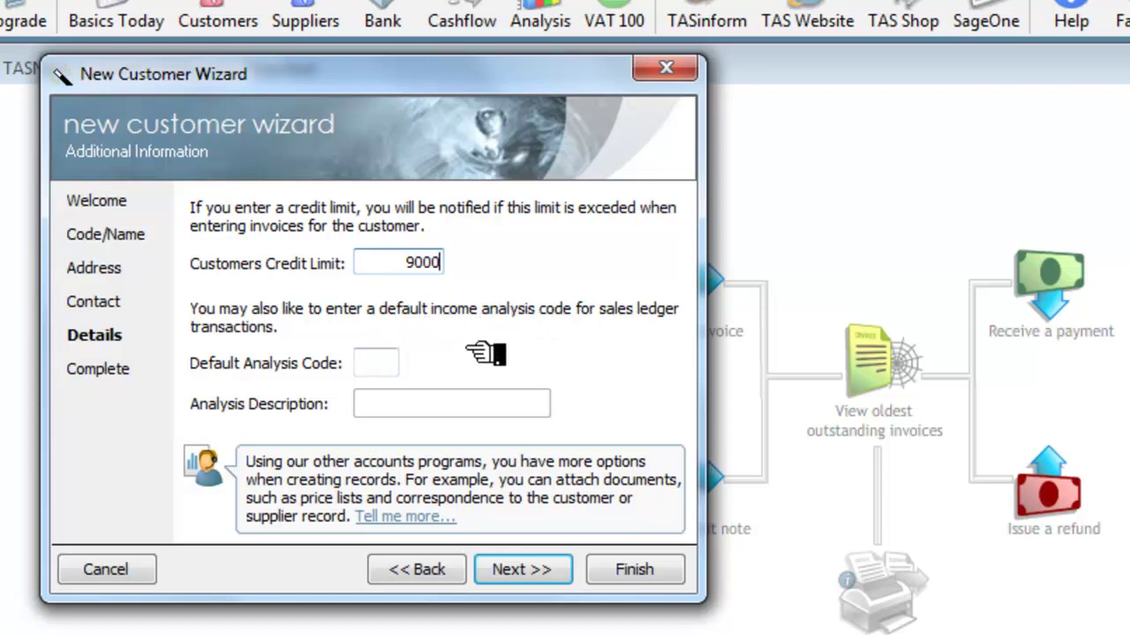
left_click(385, 365)
type("3200")
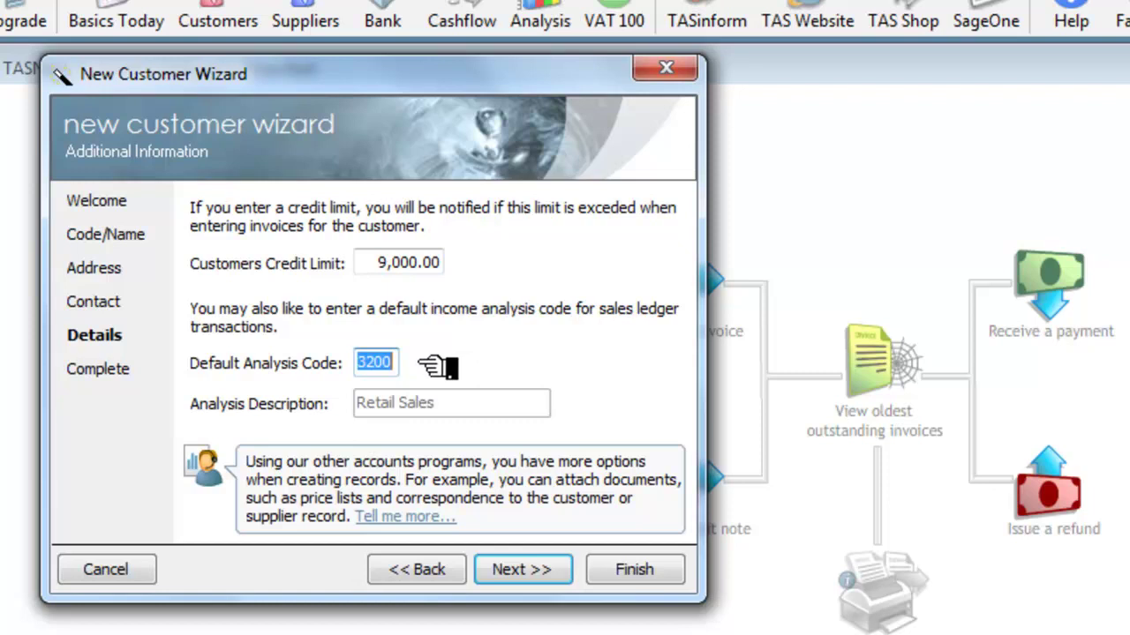
Finish the wizard to create Taylor Limited and decline adding another customer
left_click(530, 569)
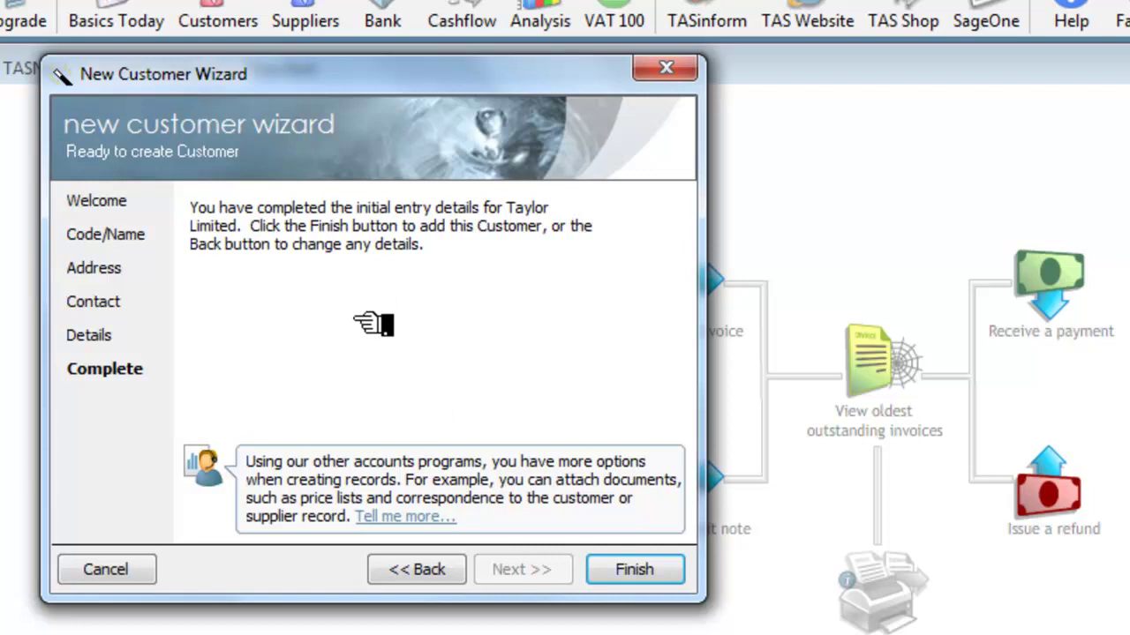
left_click(649, 565)
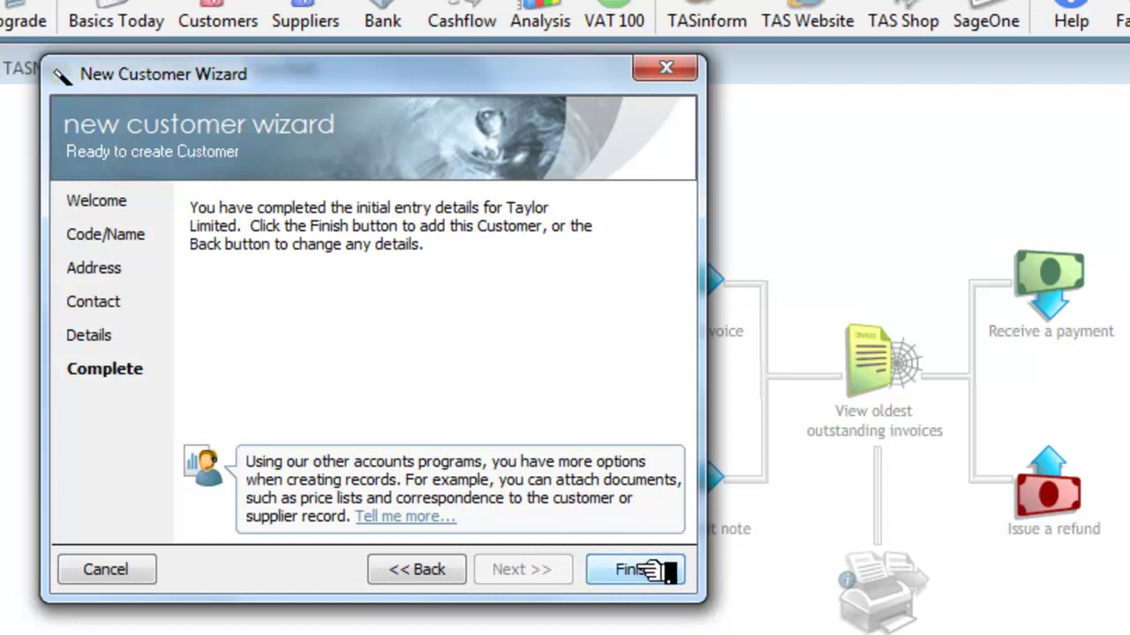
left_click(655, 569)
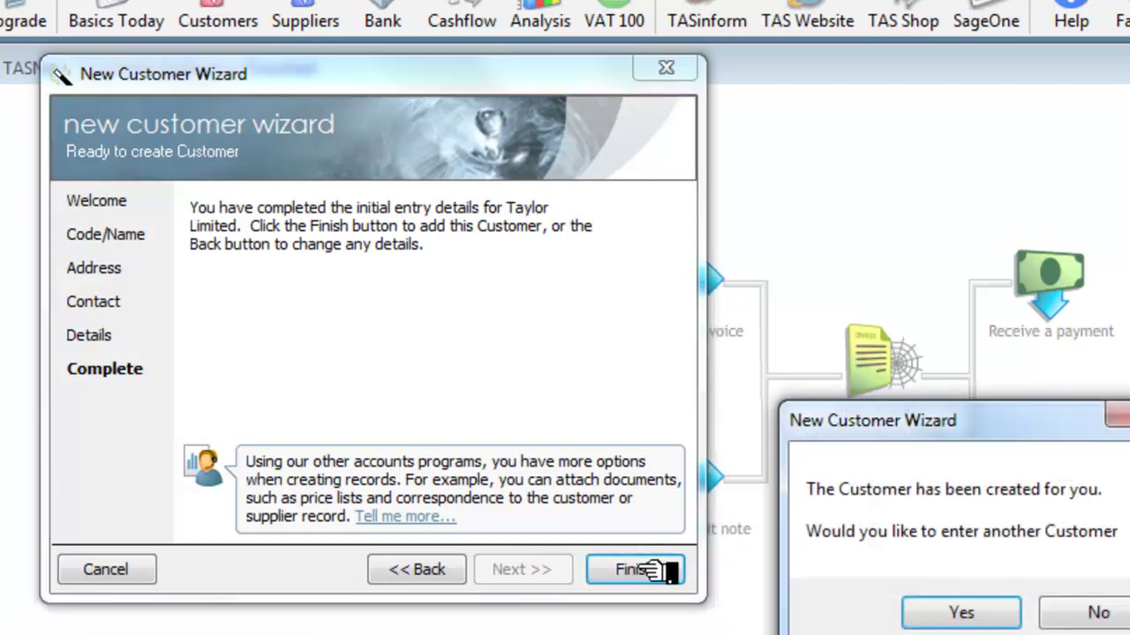
left_click(1114, 612)
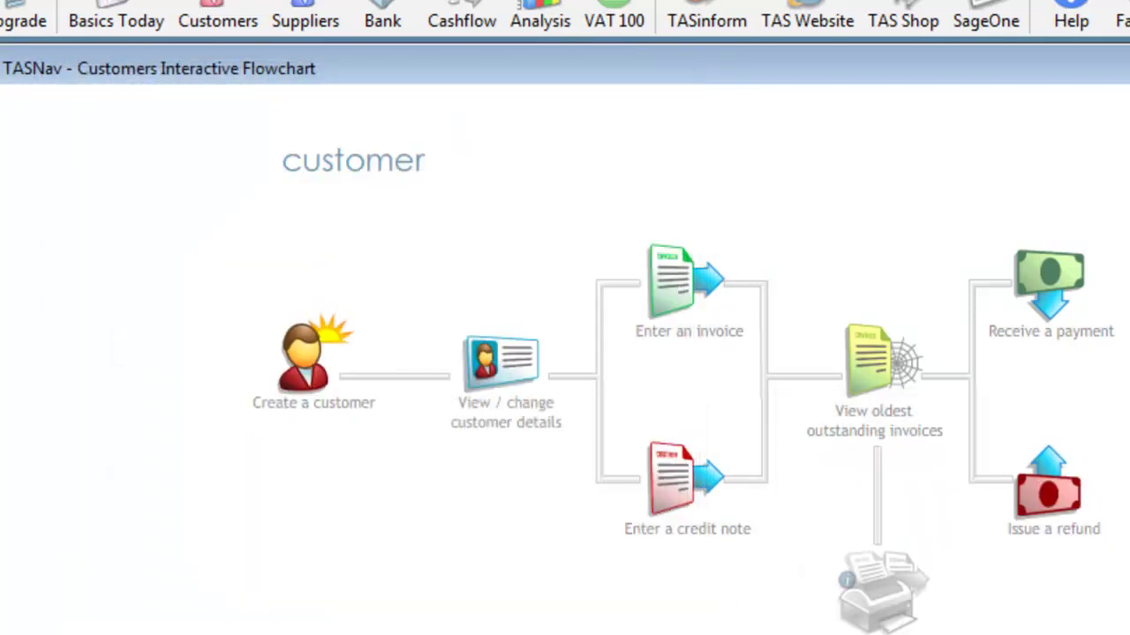